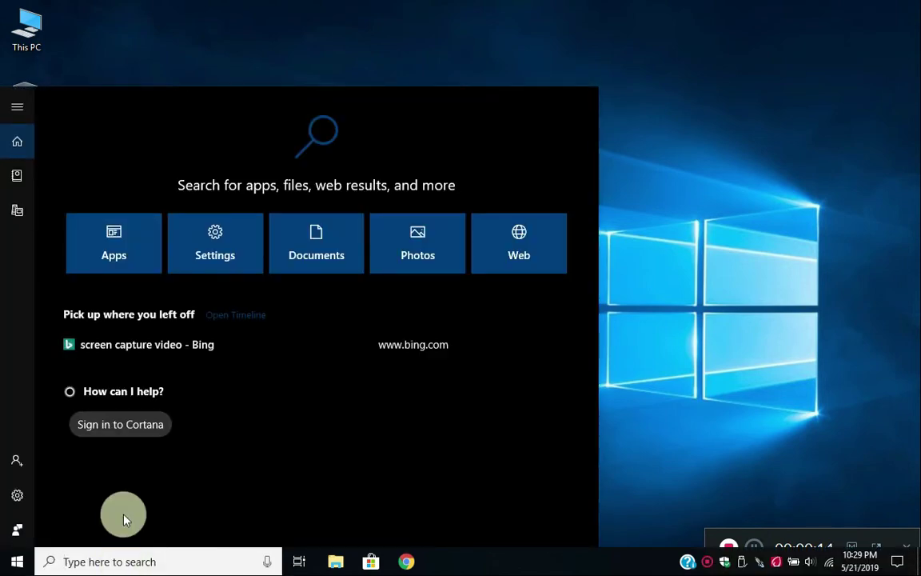
# - Open the Windows Settings home page to check its search box, closing the Cortana settings opened first and finally the Settings window
pyautogui.click(16, 506)
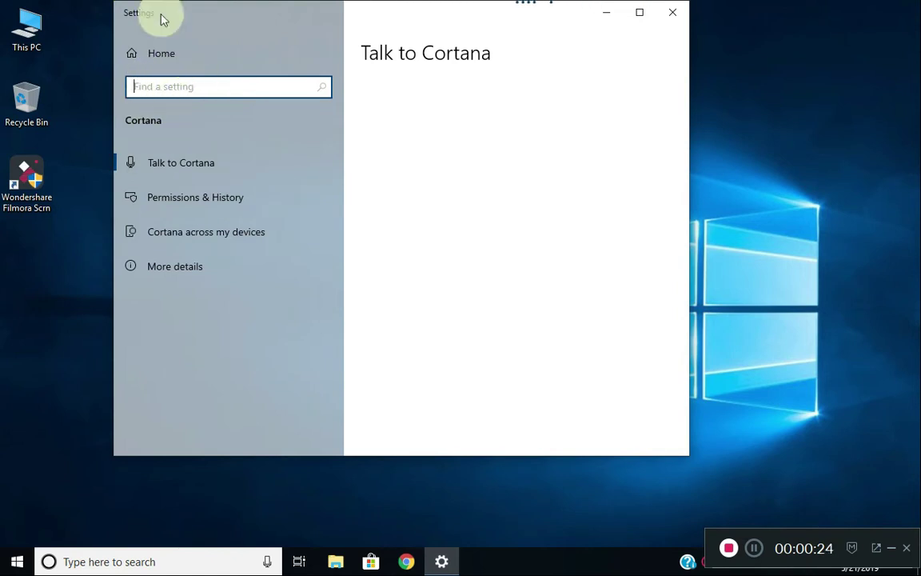
pyautogui.click(672, 14)
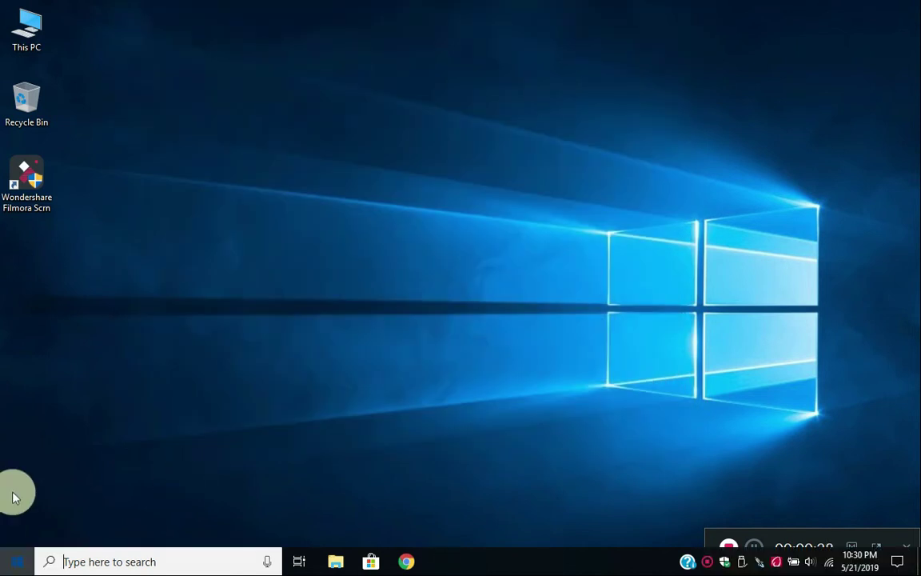
pyautogui.click(15, 561)
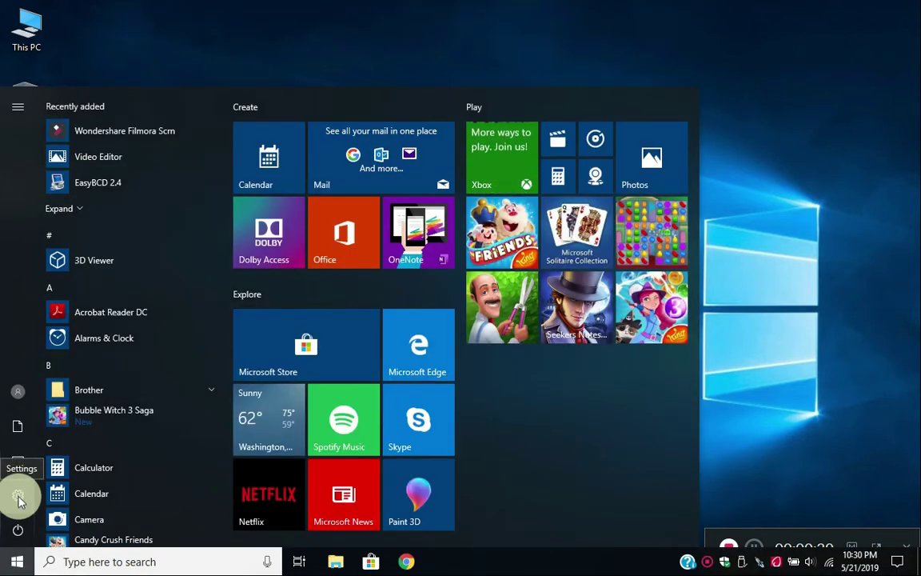
pyautogui.rightClick(17, 497)
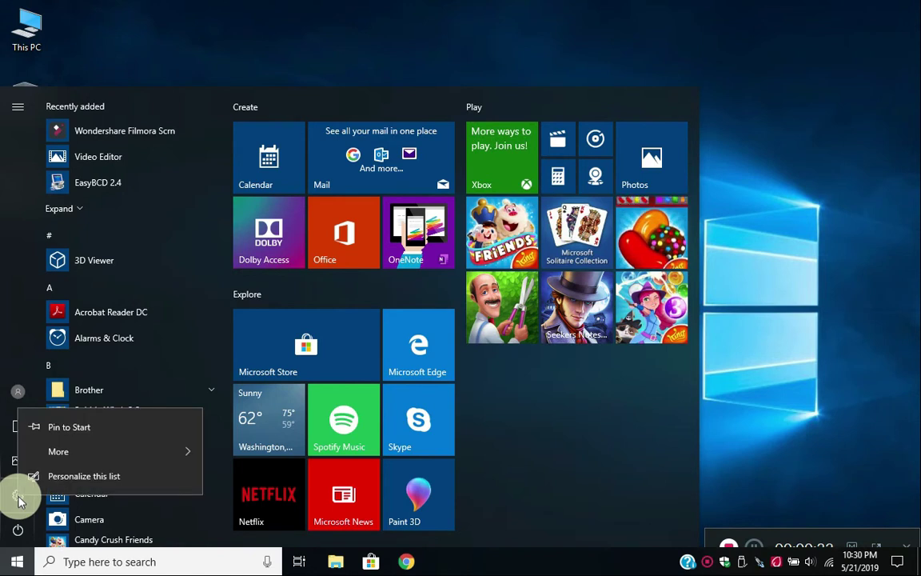
pyautogui.click(14, 504)
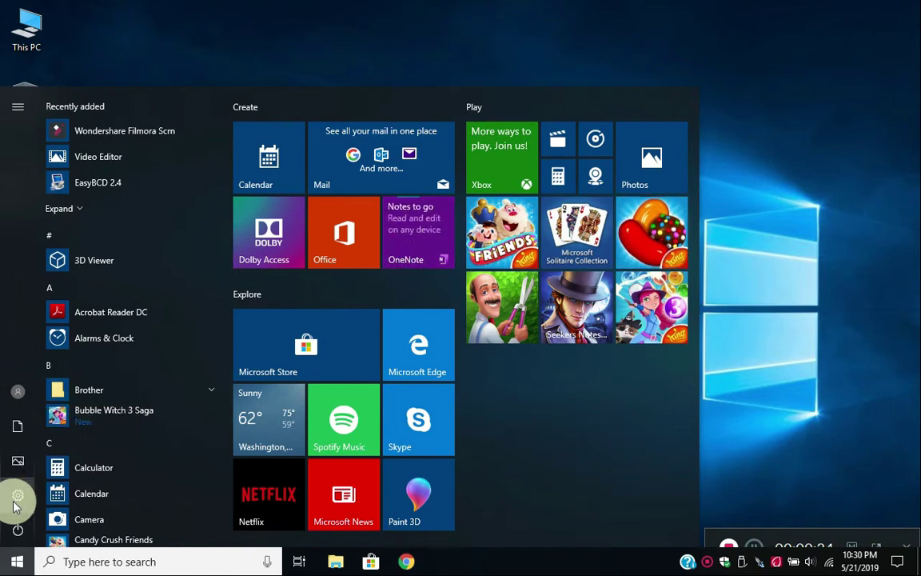
pyautogui.click(18, 498)
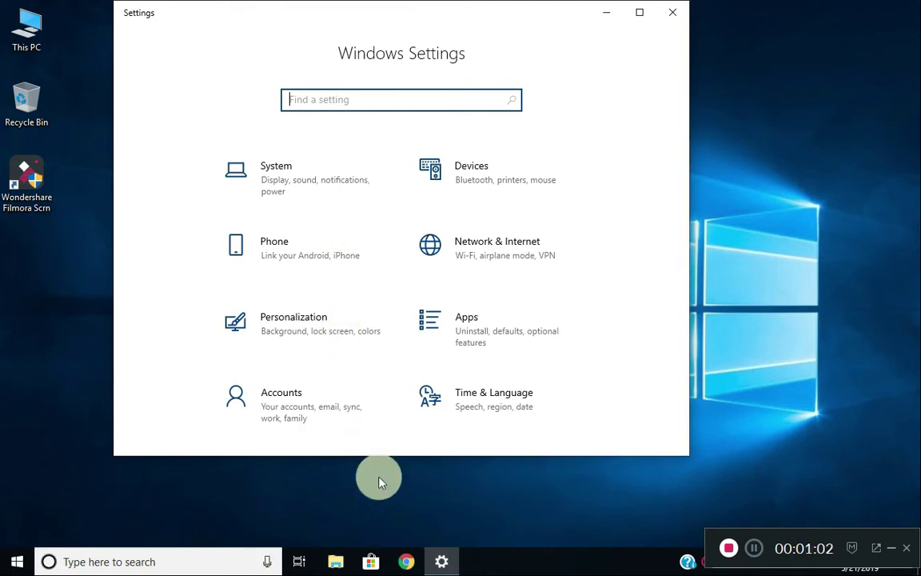
pyautogui.click(671, 11)
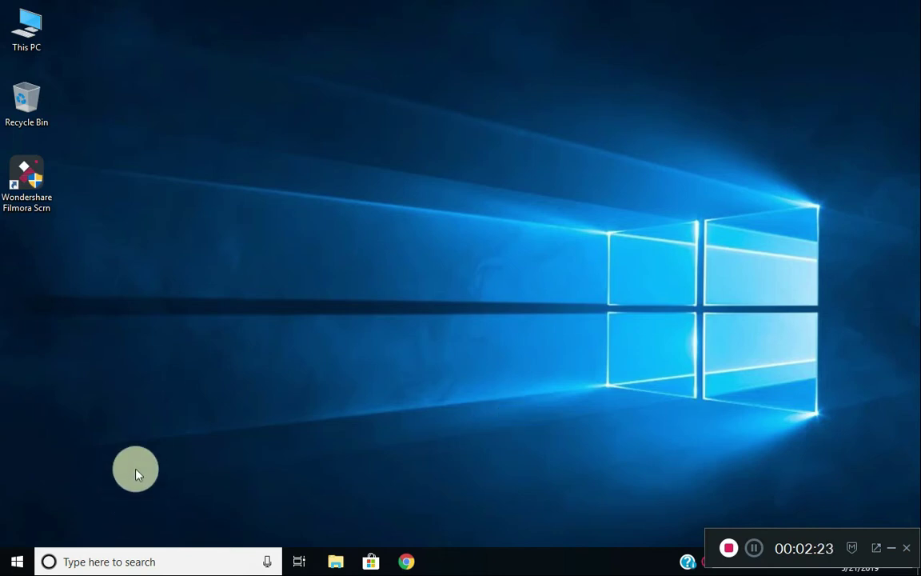
# - Bring up the Run dialog and set the command to C:\Windows\system32\ctfmon.exe
pyautogui.press('super+r')
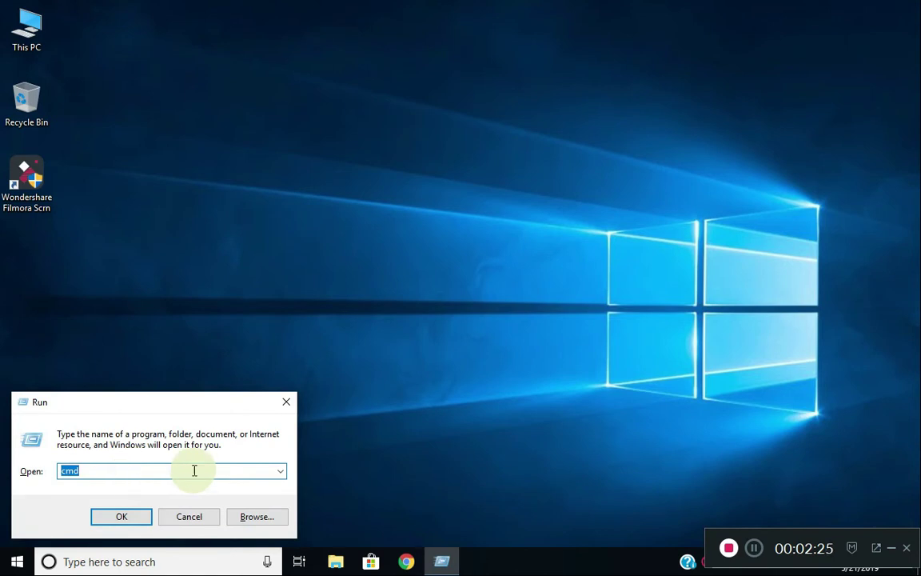
pyautogui.click(283, 474)
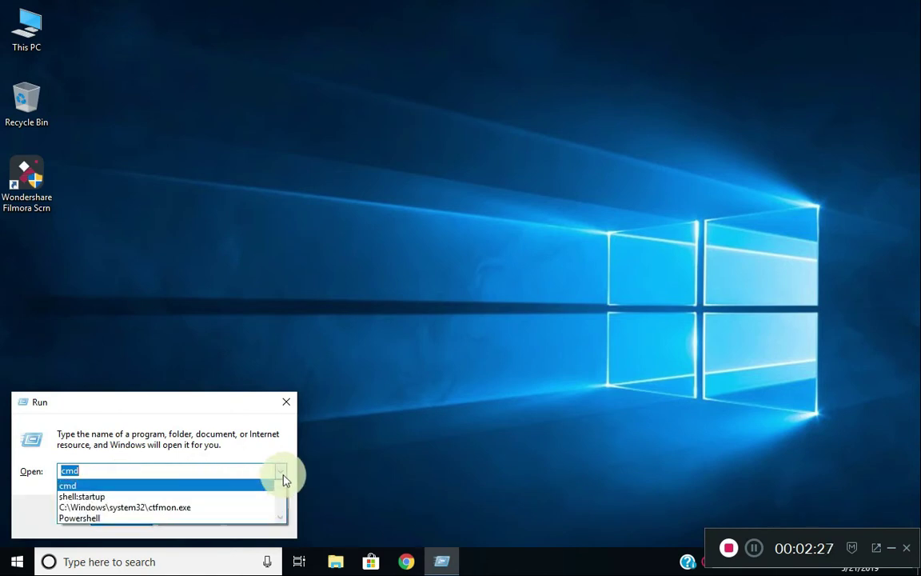
pyautogui.click(184, 507)
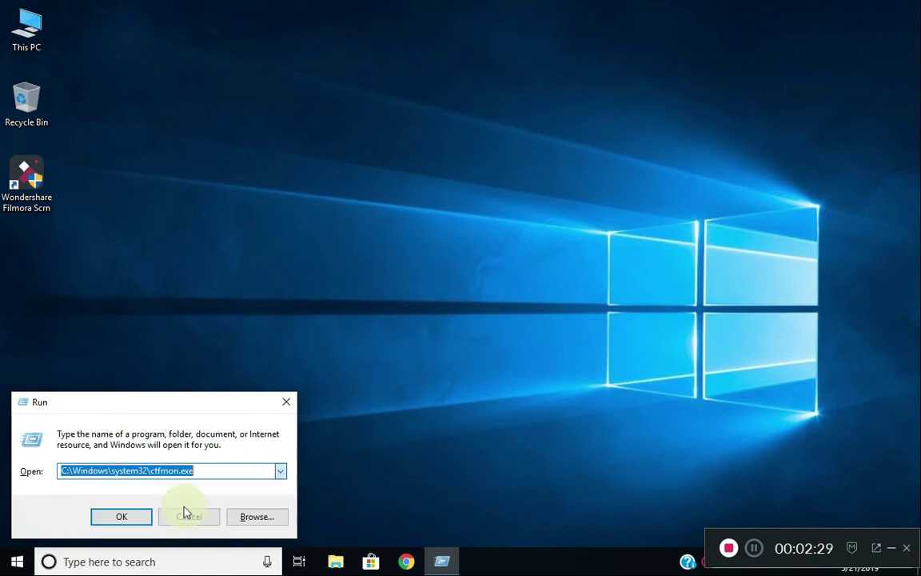
pyautogui.click(221, 470)
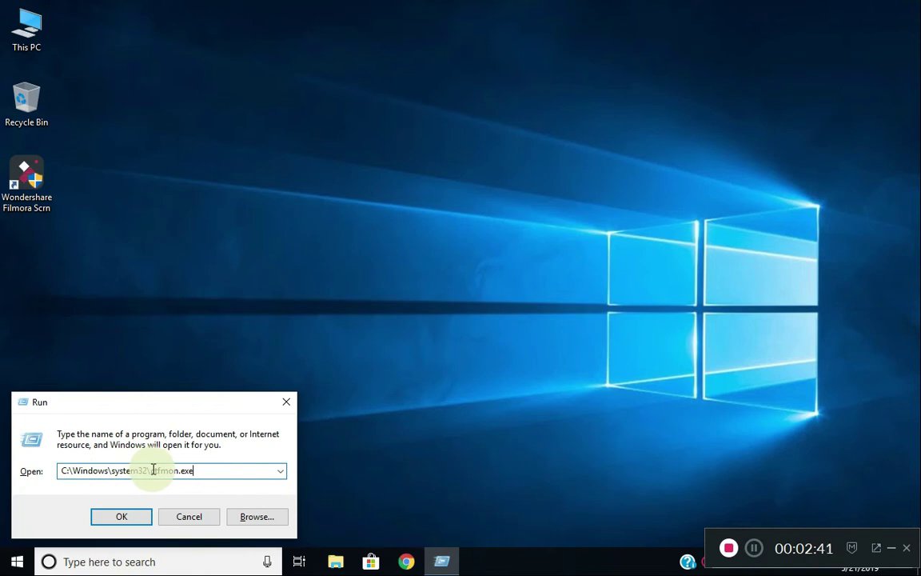
pyautogui.write('.exe')
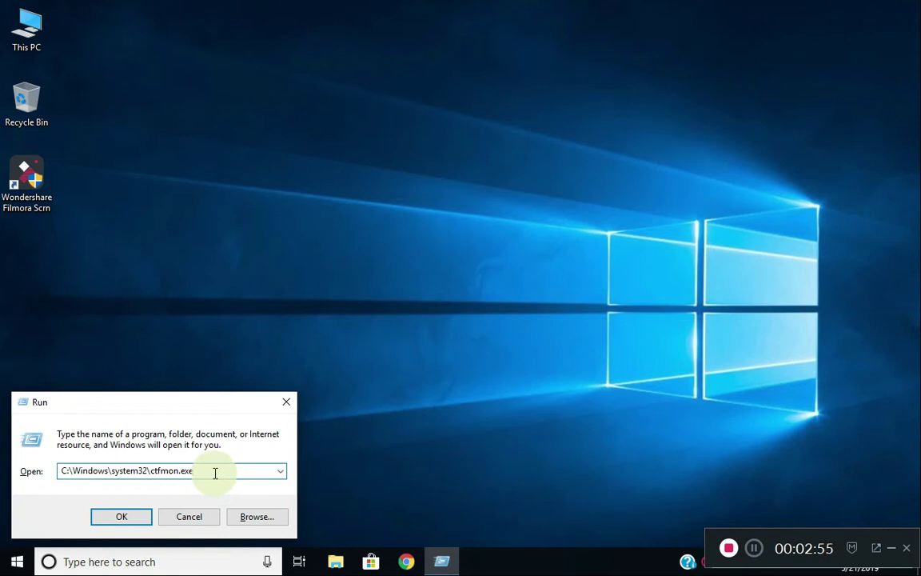
# - Copy the full ctfmon.exe path from the Run dialog and run the command
pyautogui.moveTo(204, 470); pyautogui.dragTo(56, 470)
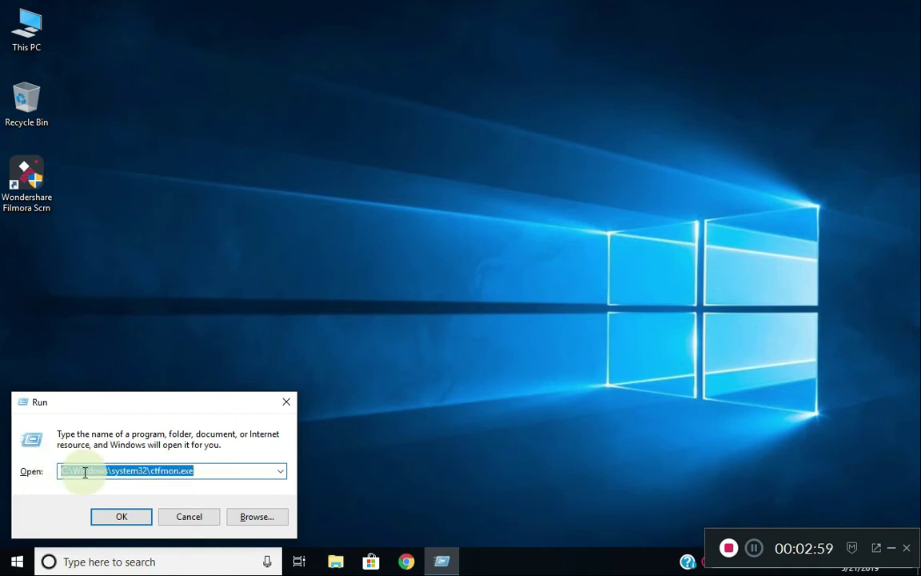
pyautogui.rightClick(84, 470)
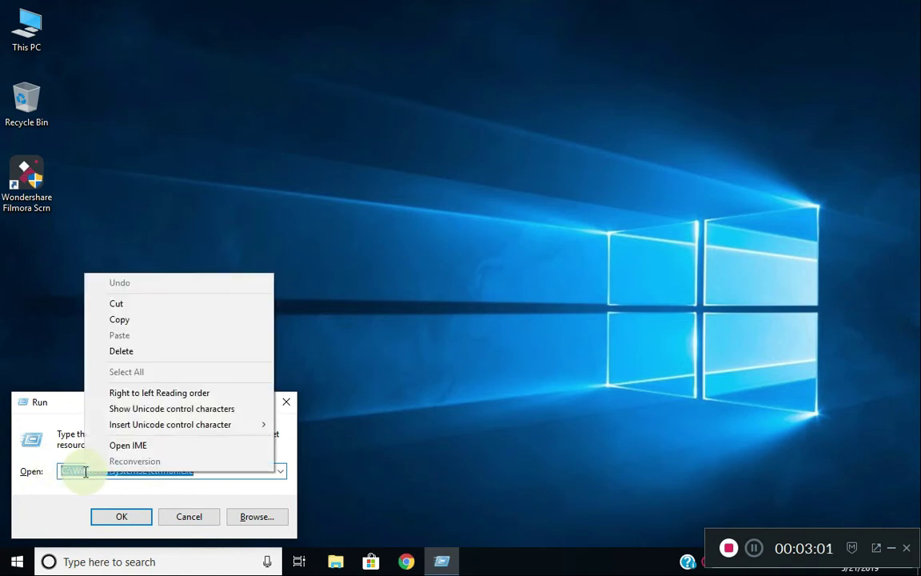
pyautogui.click(120, 321)
pyautogui.click(207, 470)
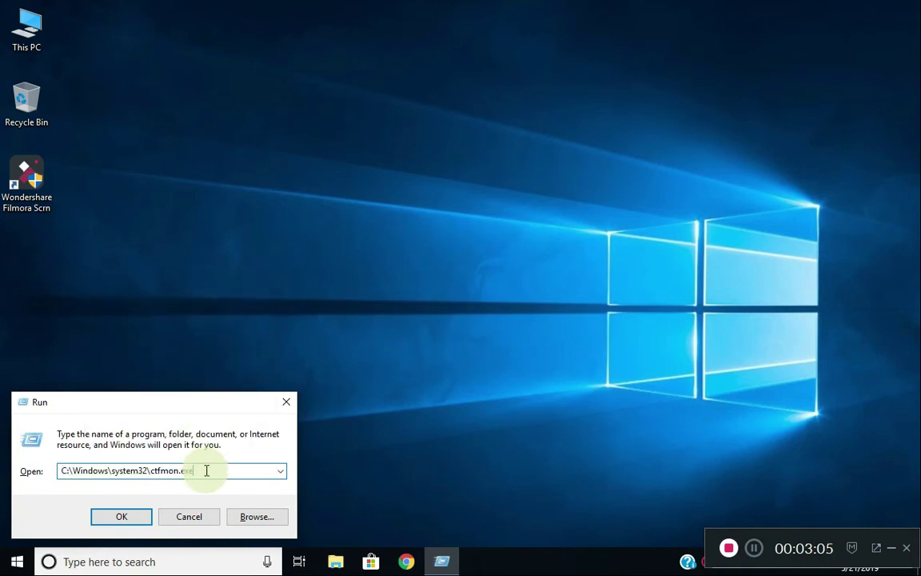
pyautogui.click(120, 518)
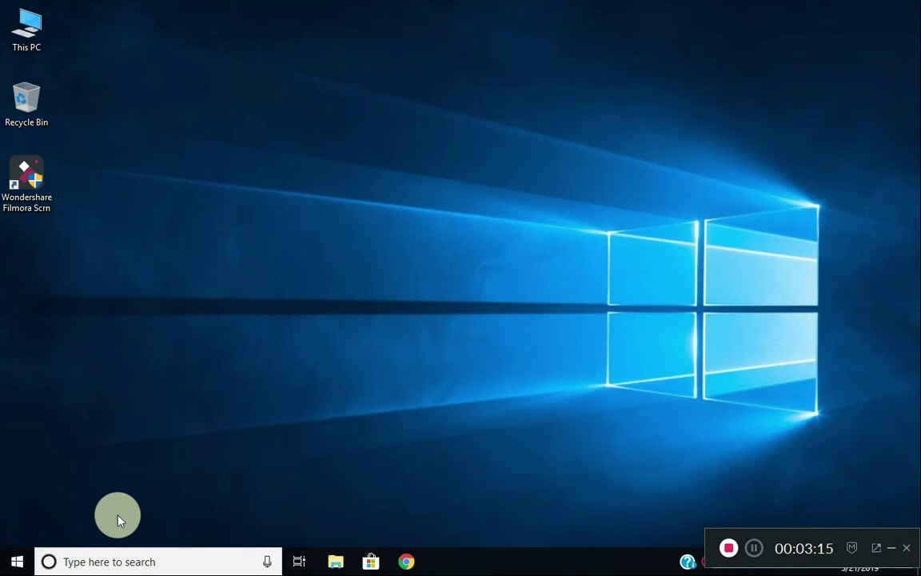
# - Test the taskbar search by searching for "test", and dismiss the results
pyautogui.click(150, 562)
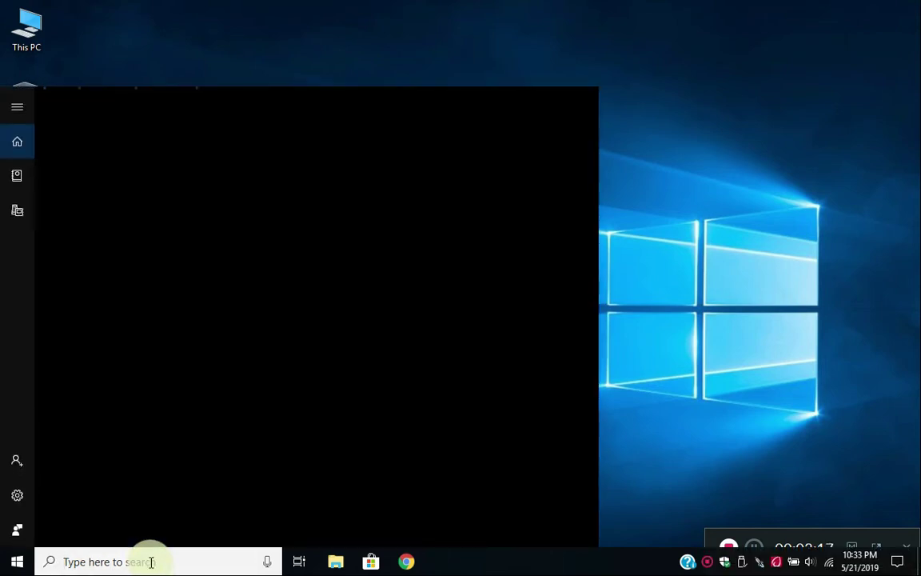
pyautogui.write('t')
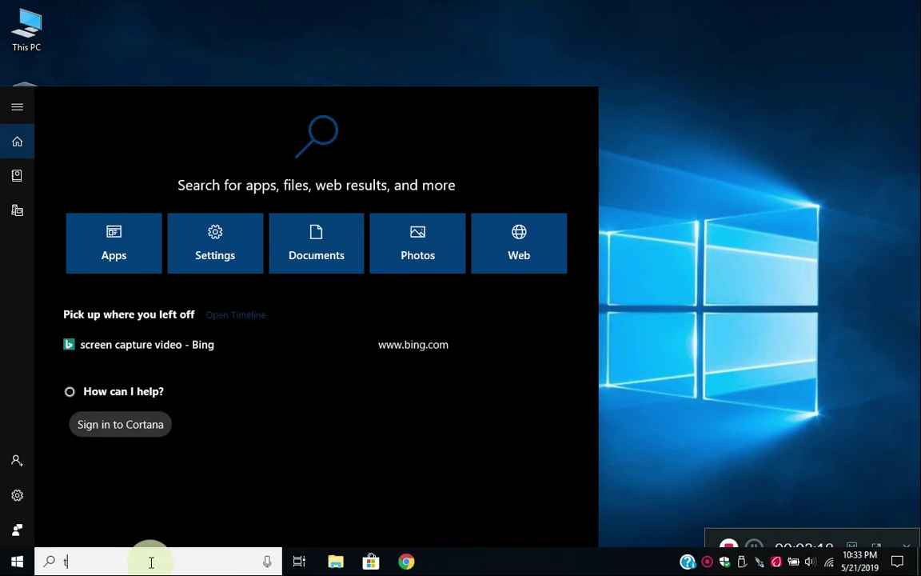
pyautogui.write('est')
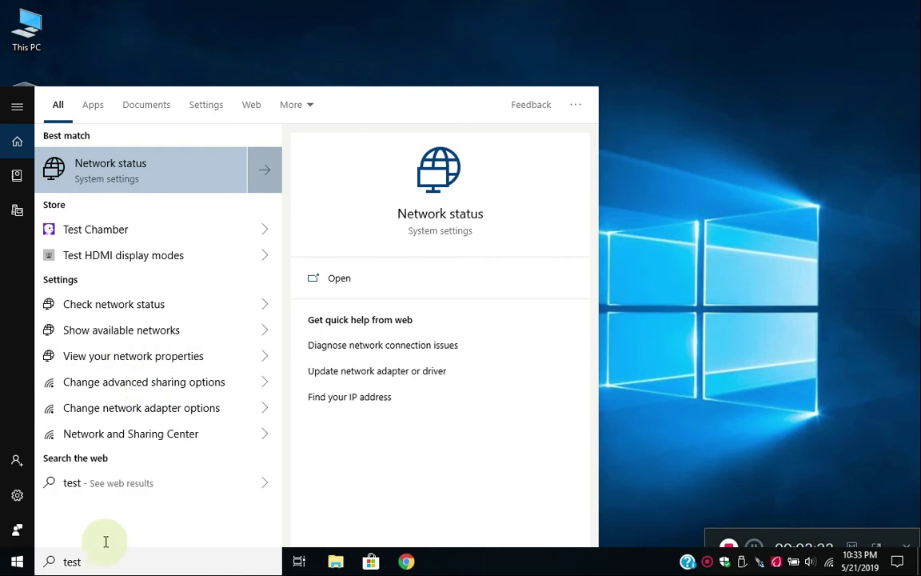
pyautogui.click(536, 38)
# - Open Windows Settings, test its search box with "test", and close the window
pyautogui.click(20, 566)
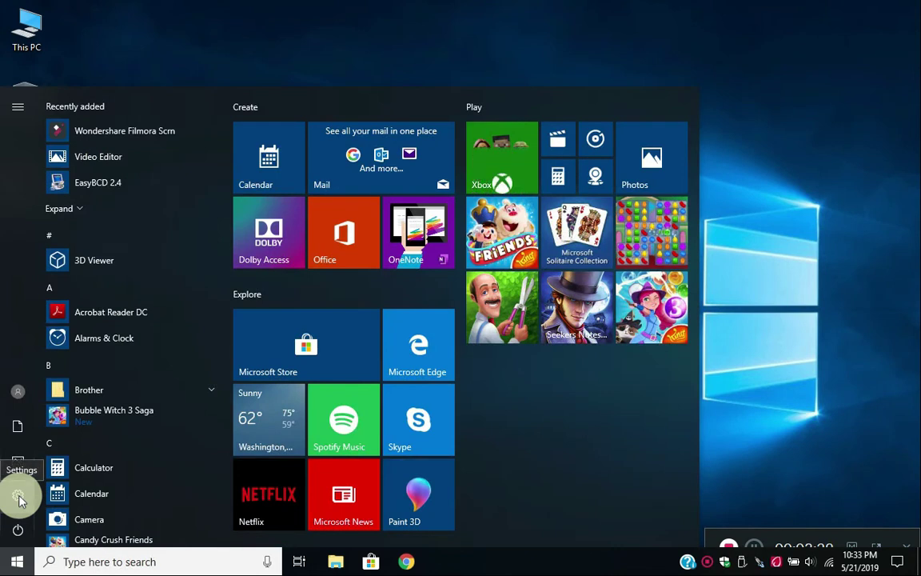
pyautogui.click(19, 497)
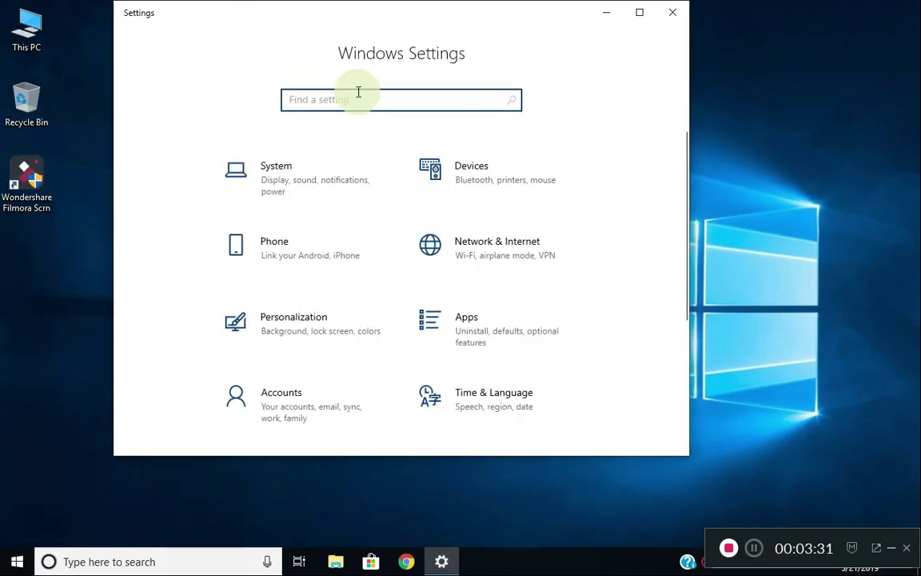
pyautogui.write('test')
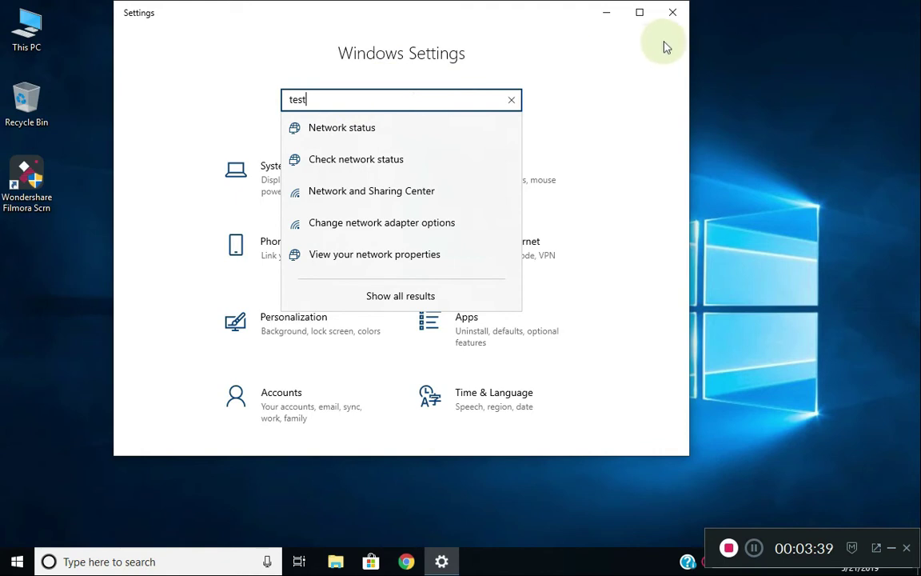
pyautogui.click(672, 13)
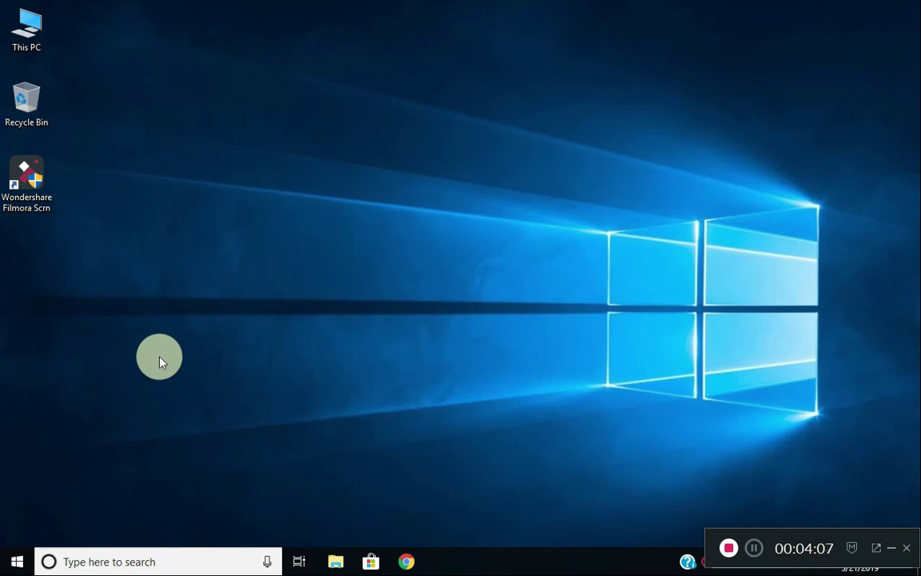
# - Open the Startup folder by running shell:startup, and move its window higher on the desktop
pyautogui.press('super+r')
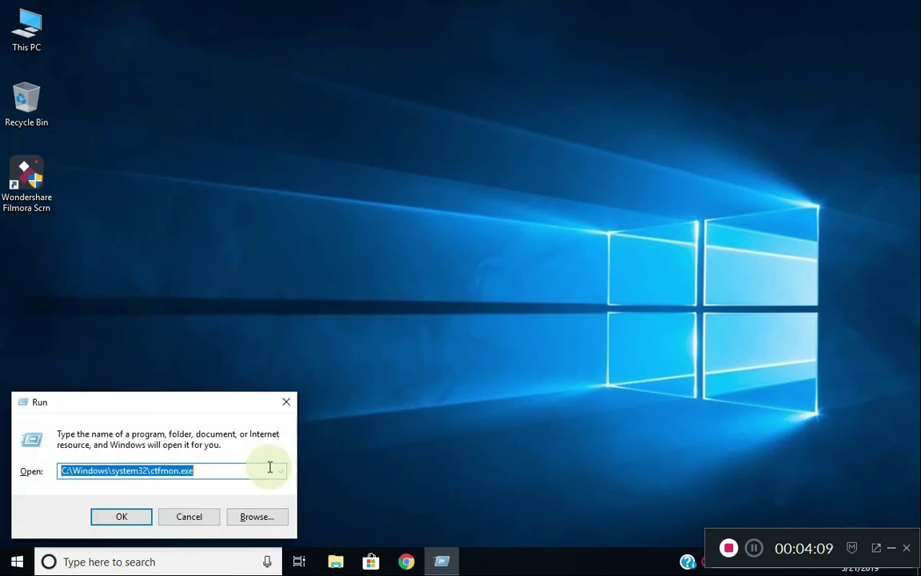
pyautogui.click(280, 472)
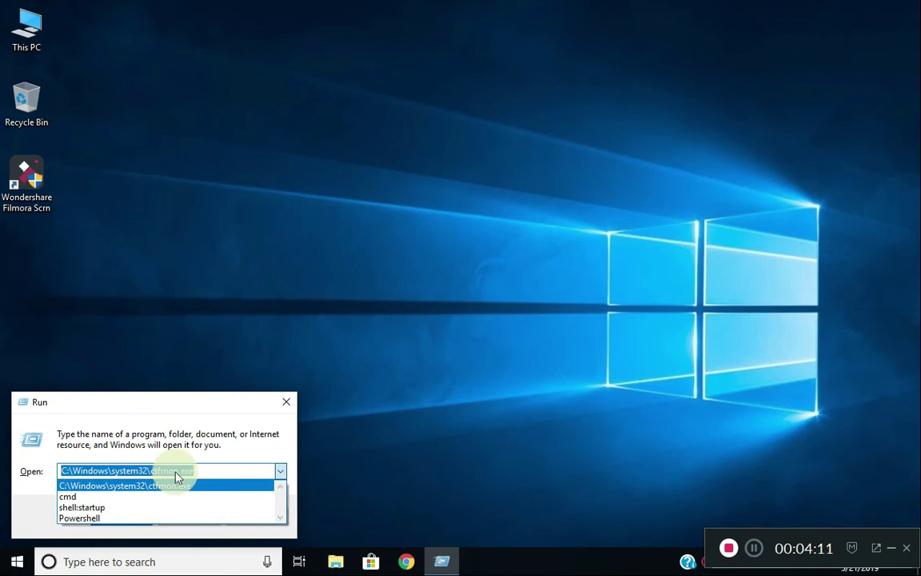
pyautogui.click(87, 508)
pyautogui.click(134, 472)
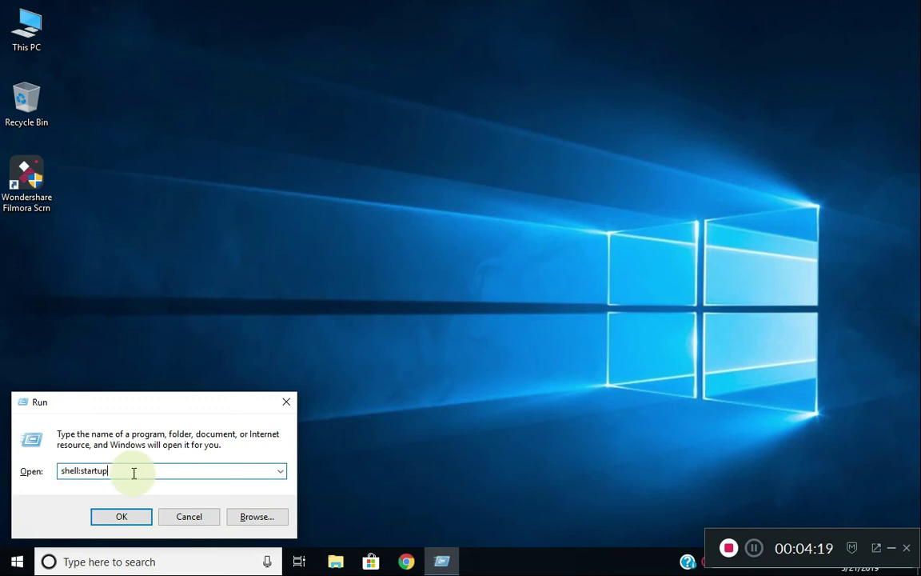
pyautogui.click(124, 520)
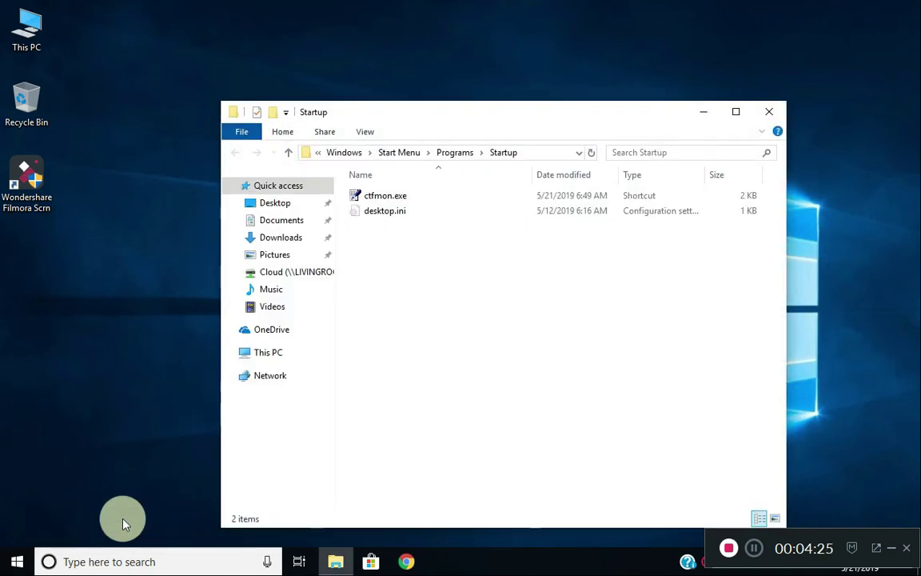
pyautogui.moveTo(477, 109); pyautogui.dragTo(446, 48)
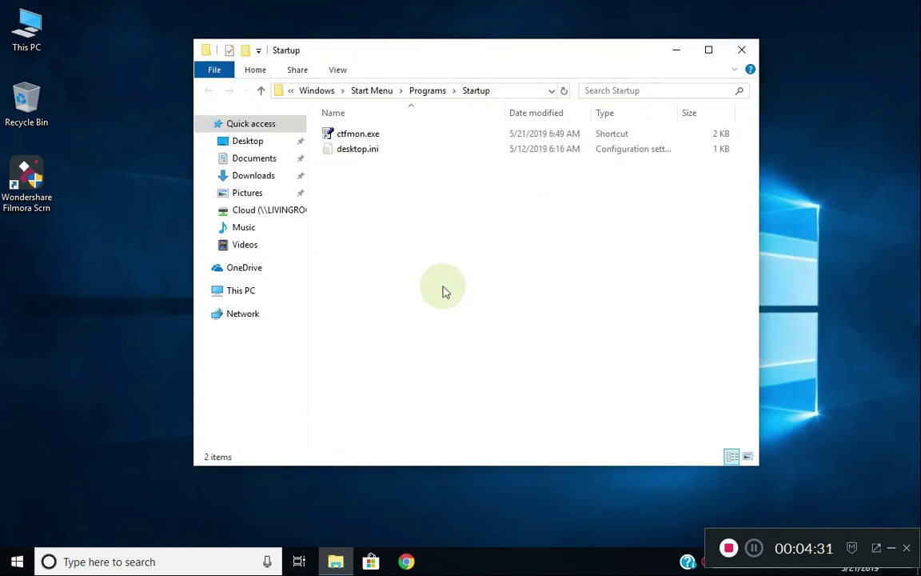
# - Start creating a shortcut in the Startup folder with the pasted location C:\Windows\system32\ctfmon.exe, and cancel the wizard
pyautogui.rightClick(348, 189)
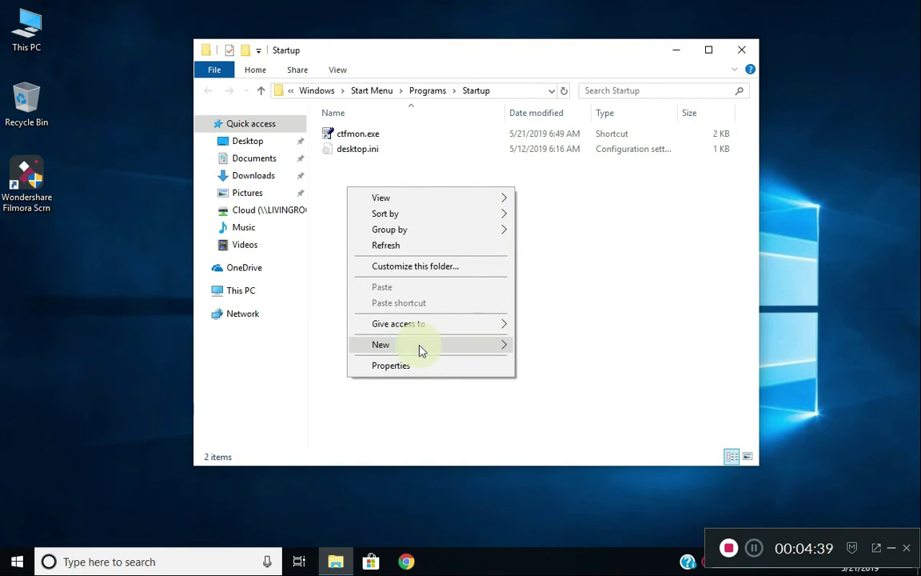
pyautogui.click(378, 346)
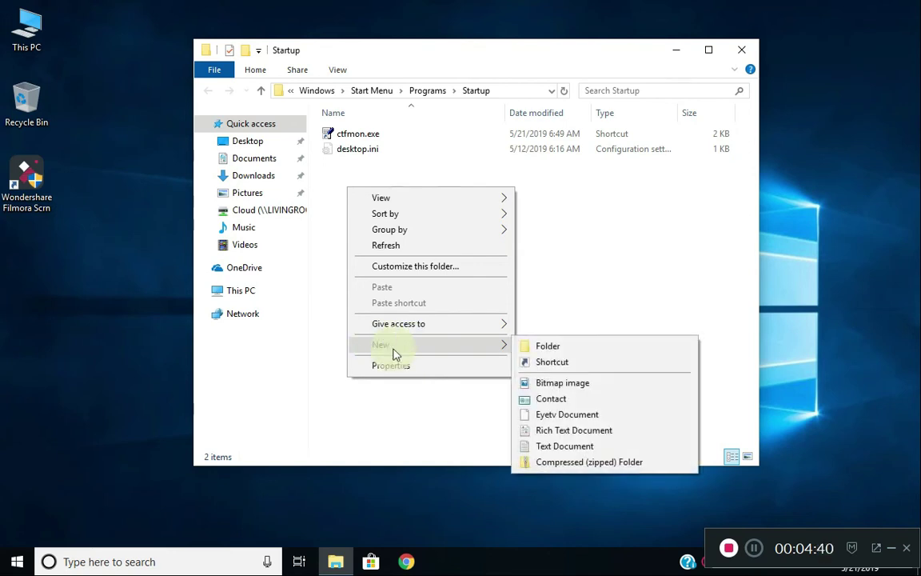
pyautogui.click(549, 368)
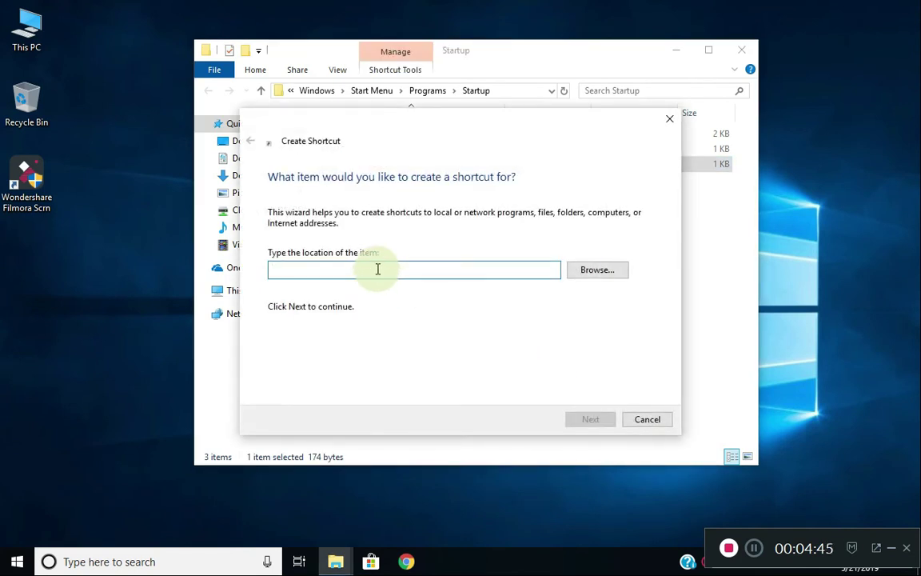
pyautogui.rightClick(378, 269)
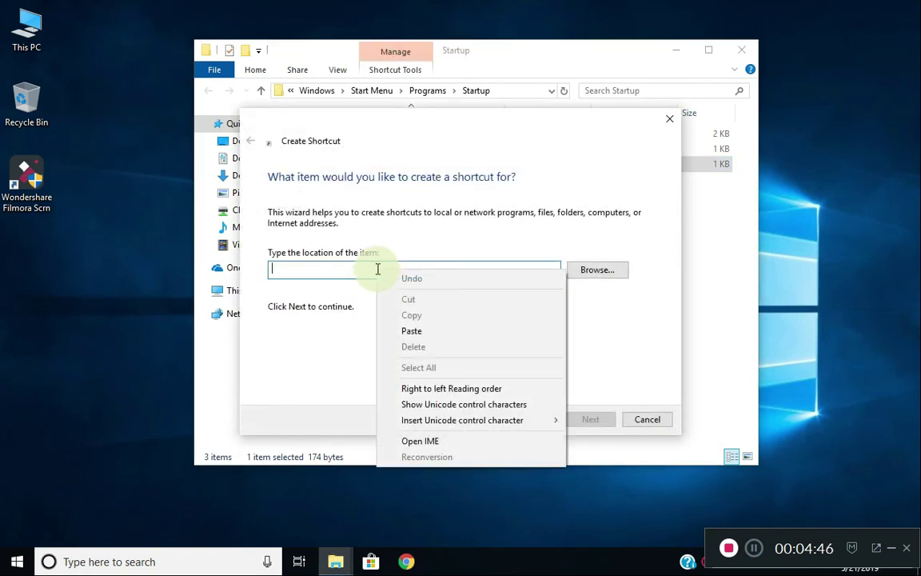
pyautogui.click(403, 334)
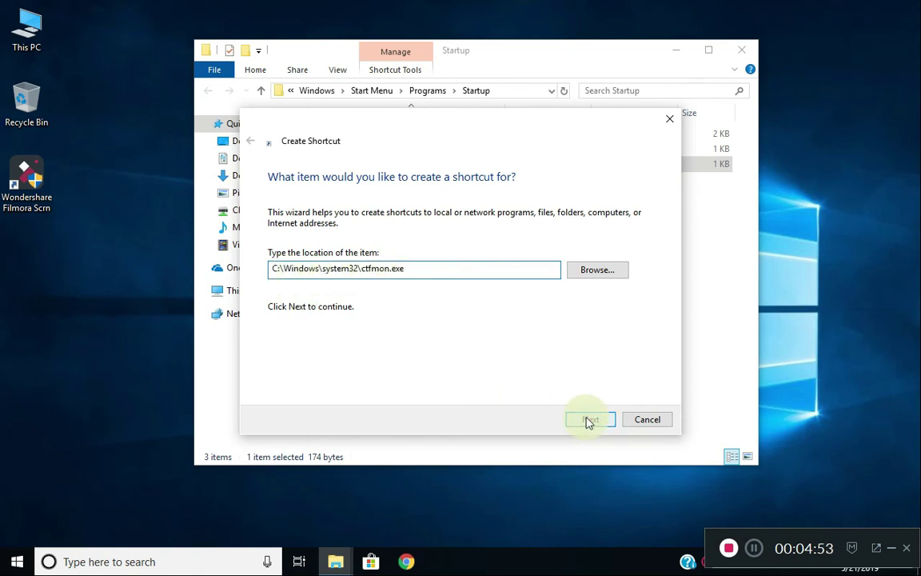
pyautogui.click(647, 419)
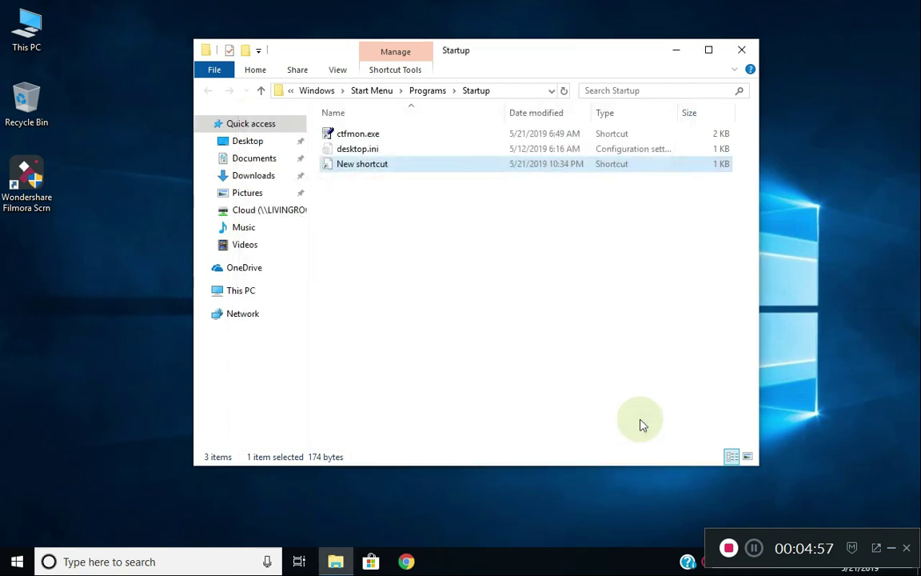
# - Select the existing ctfmon.exe shortcut in the Startup folder
pyautogui.click(352, 137)
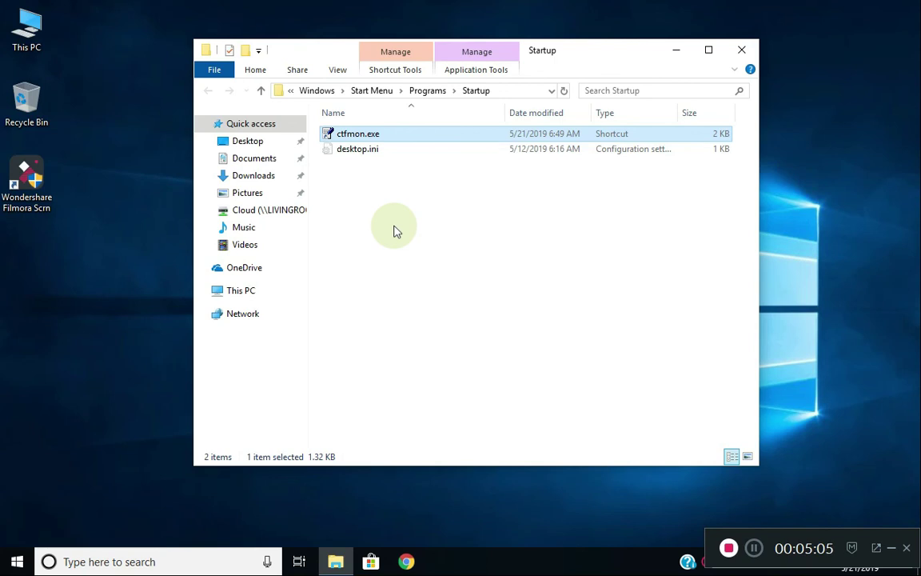
pyautogui.click(755, 549)
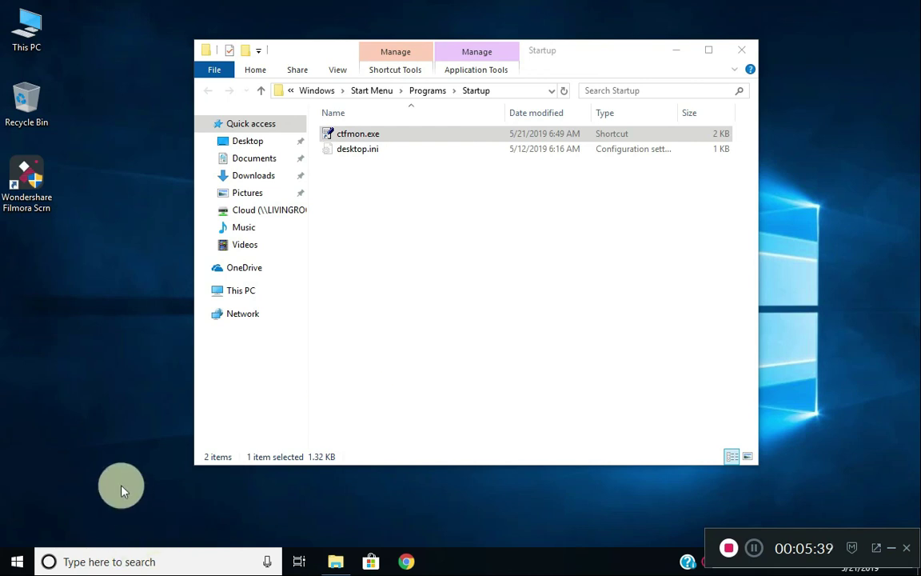
# - Recall C:\Windows\system32\ctfmon.exe in the Run dialog and close the dialog without running it
pyautogui.press('super+r')
pyautogui.click(146, 472)
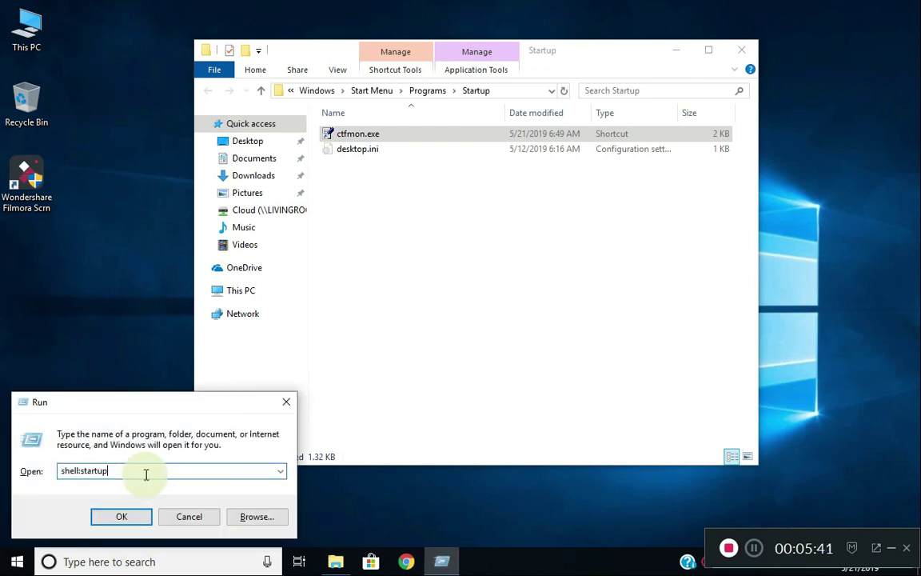
pyautogui.click(281, 472)
pyautogui.click(212, 497)
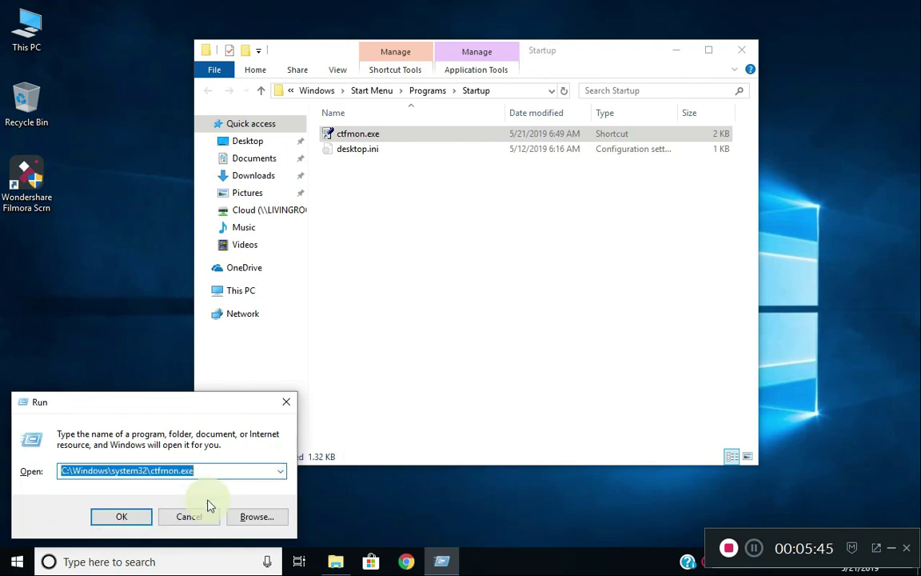
pyautogui.click(72, 325)
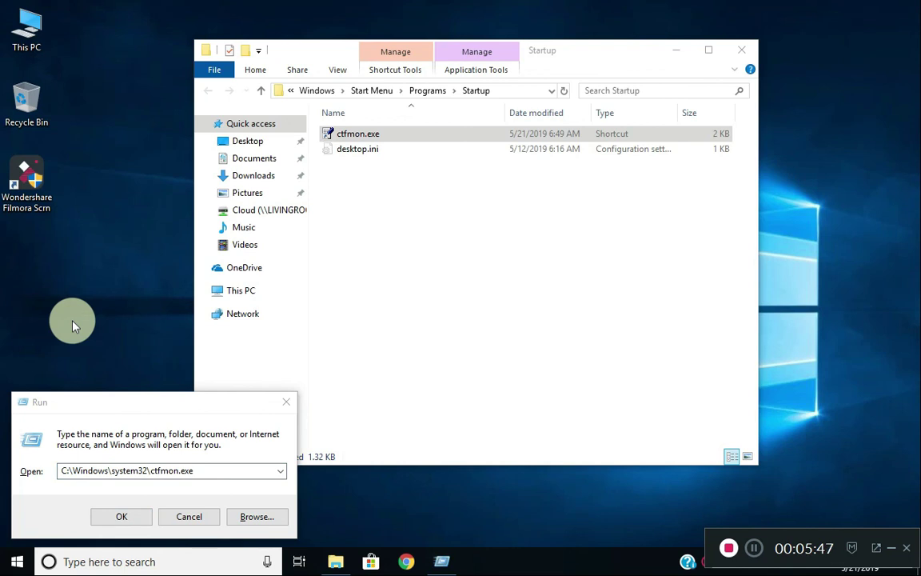
pyautogui.click(287, 401)
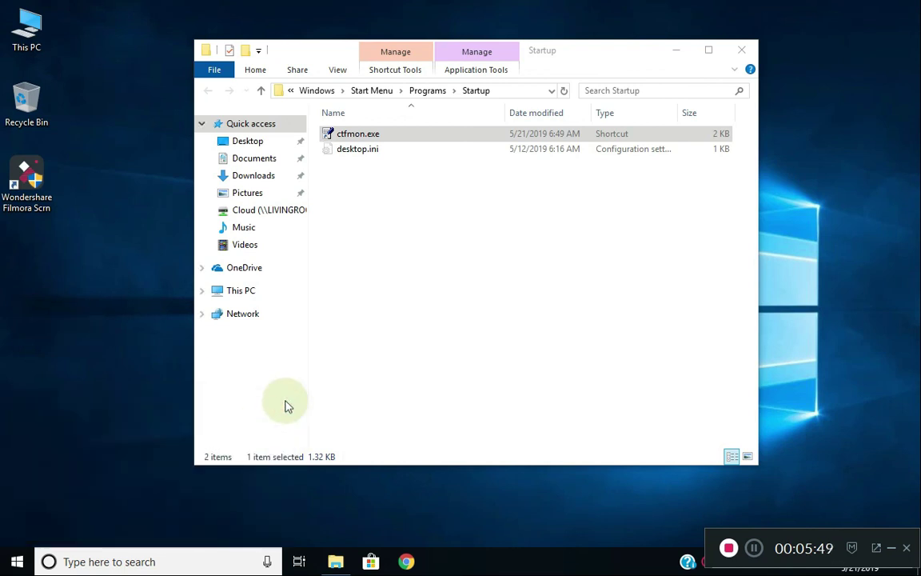